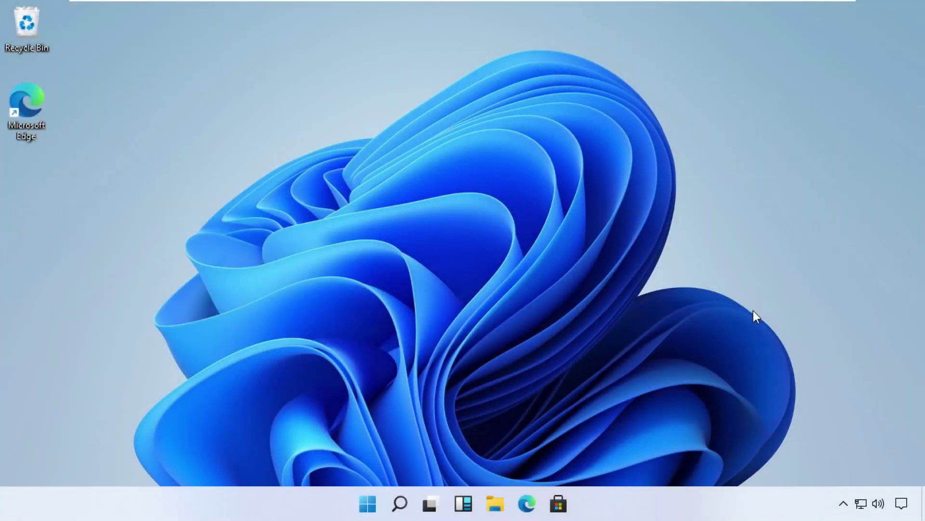
# From the Win+X menu, search Windows for 'tskmgr' to find Task Manager.
pyautogui.press('super+x')
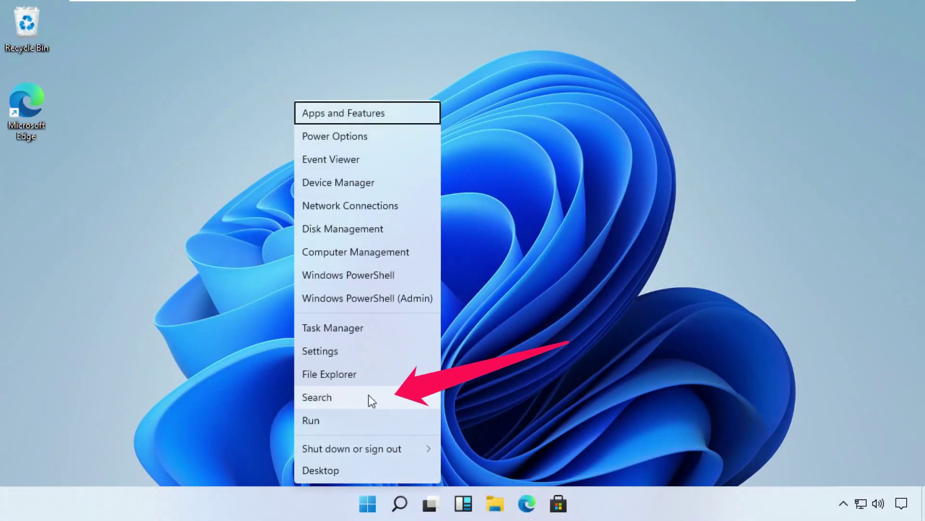
pyautogui.click(353, 400)
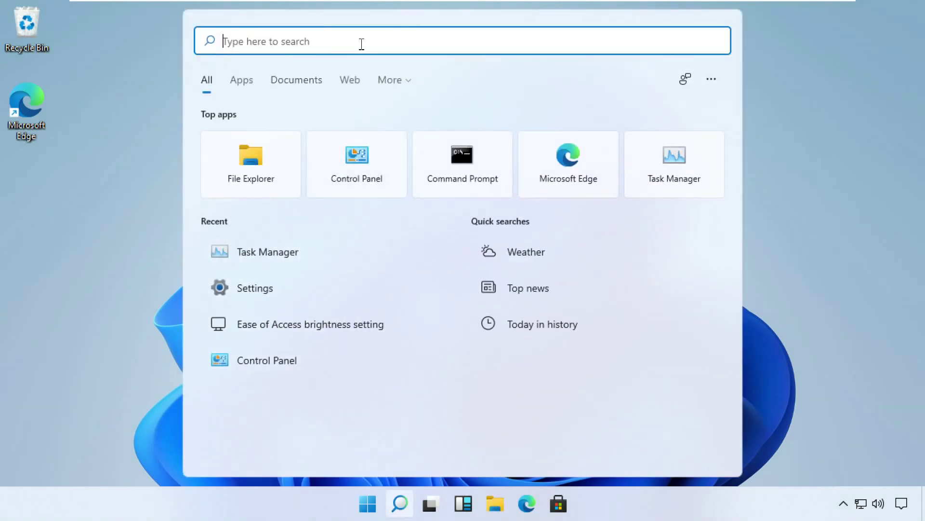
pyautogui.write('ts')
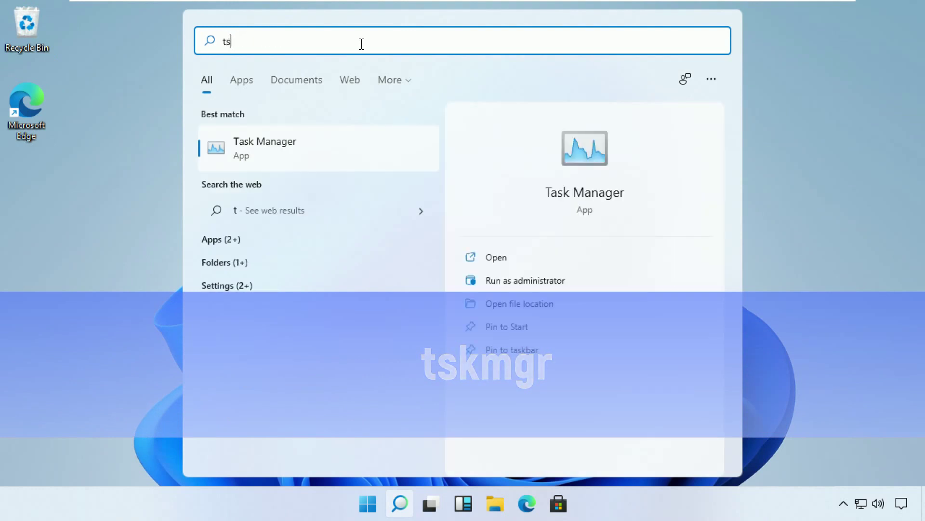
pyautogui.write('kmgr')
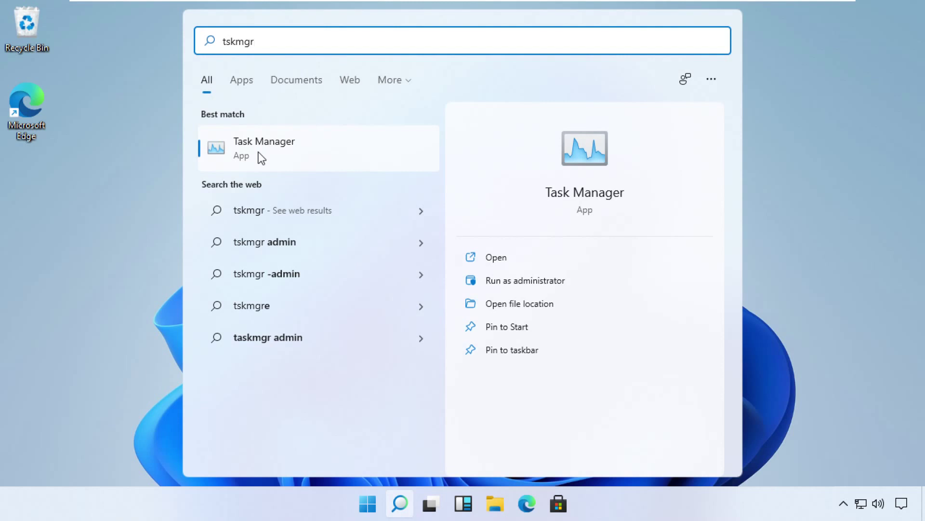
# Launch Task Manager, move it to the centre and expand it to the detailed process view.
pyautogui.click(258, 152)
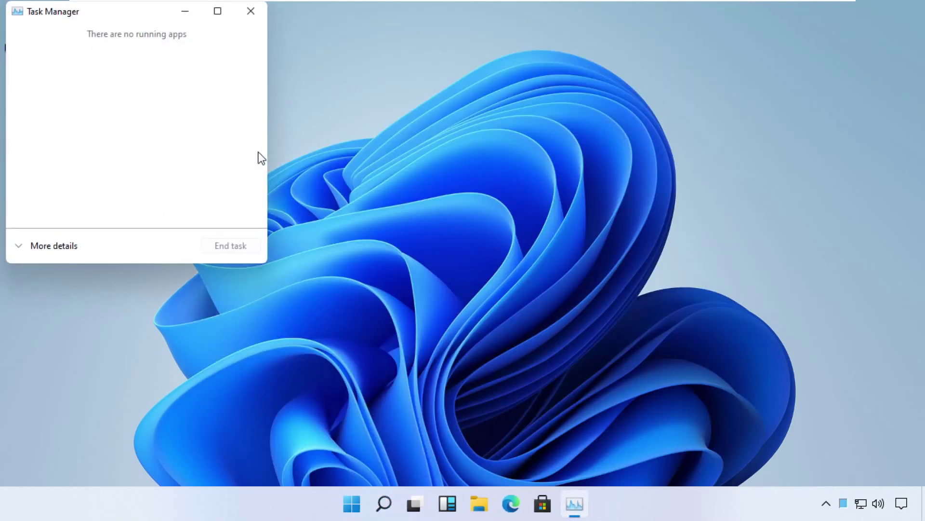
pyautogui.moveTo(151, 14); pyautogui.dragTo(510, 66)
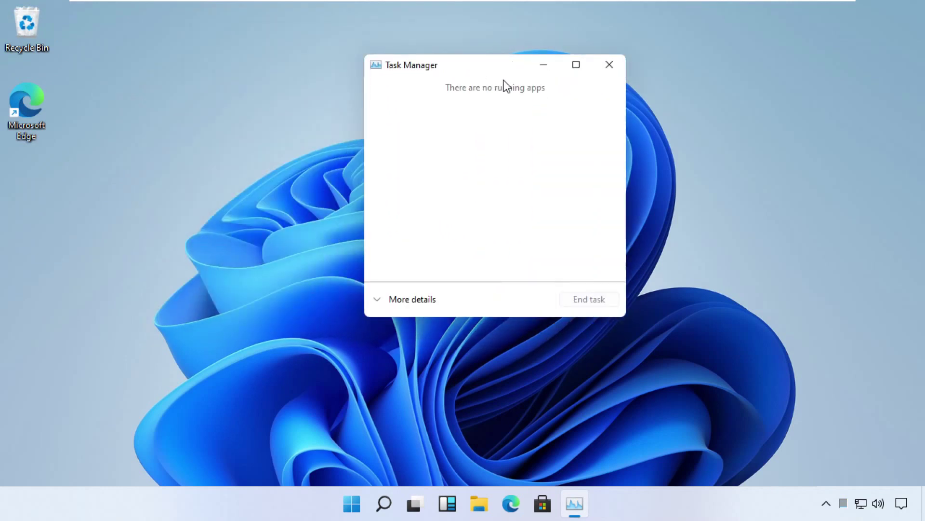
pyautogui.click(380, 302)
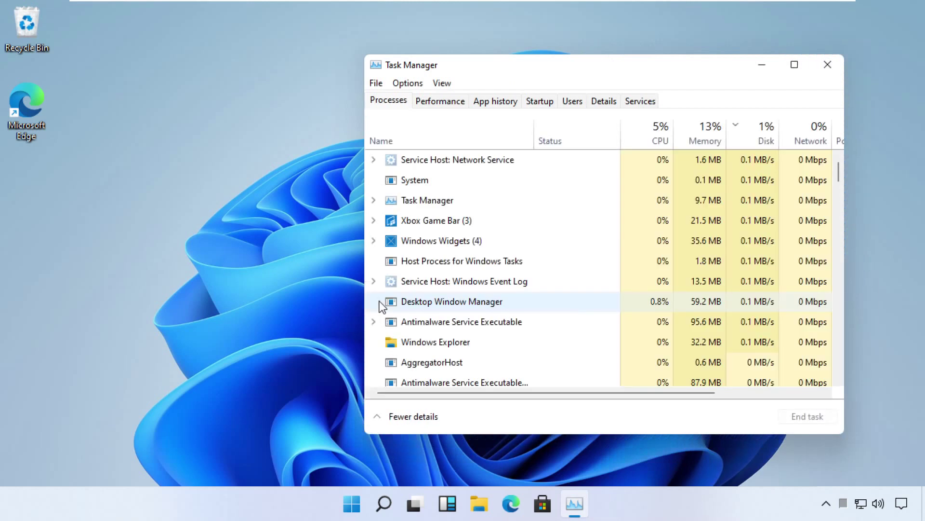
pyautogui.click(376, 84)
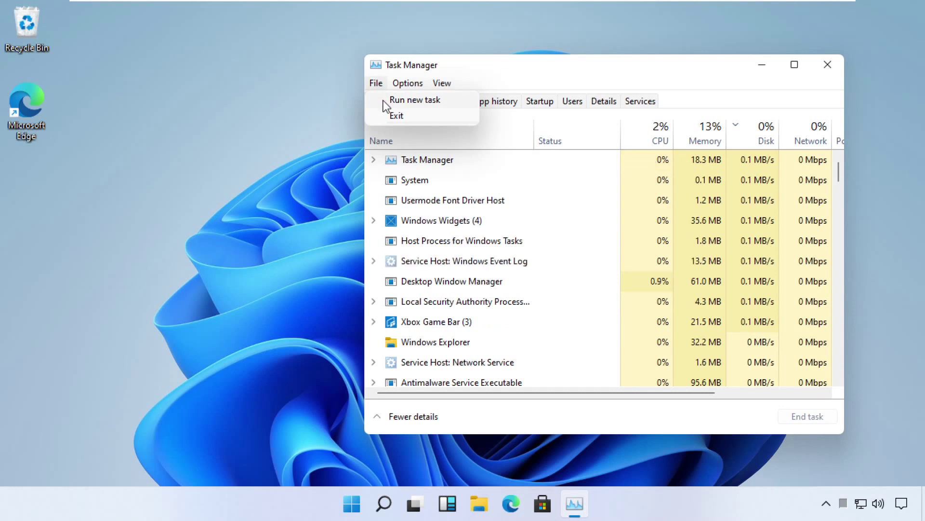
# Browse to C:\Windows\System32\cmd.exe as the program for a new Task Manager task.
pyautogui.click(414, 100)
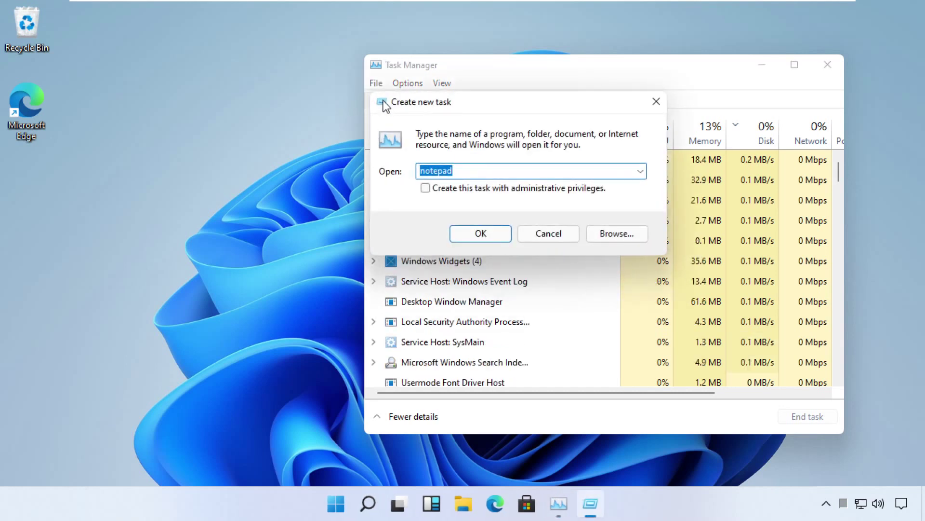
pyautogui.click(616, 233)
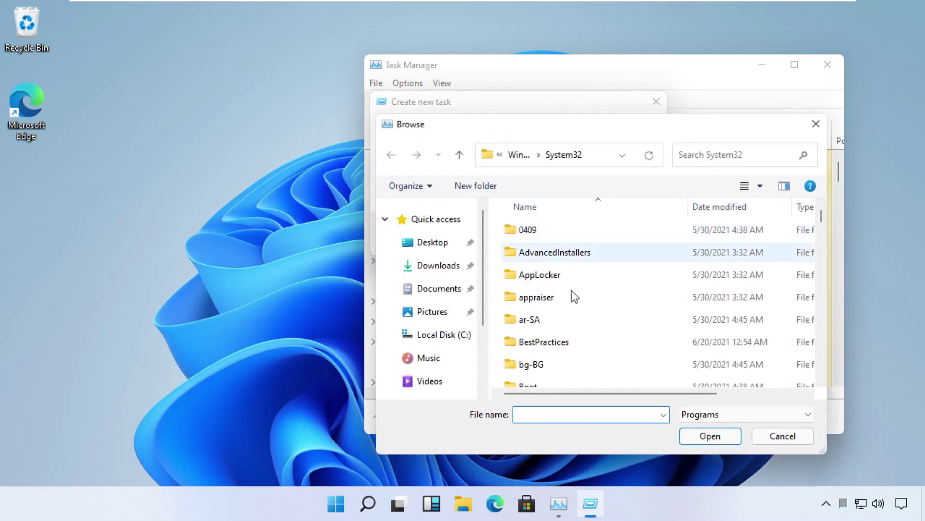
pyautogui.click(454, 340)
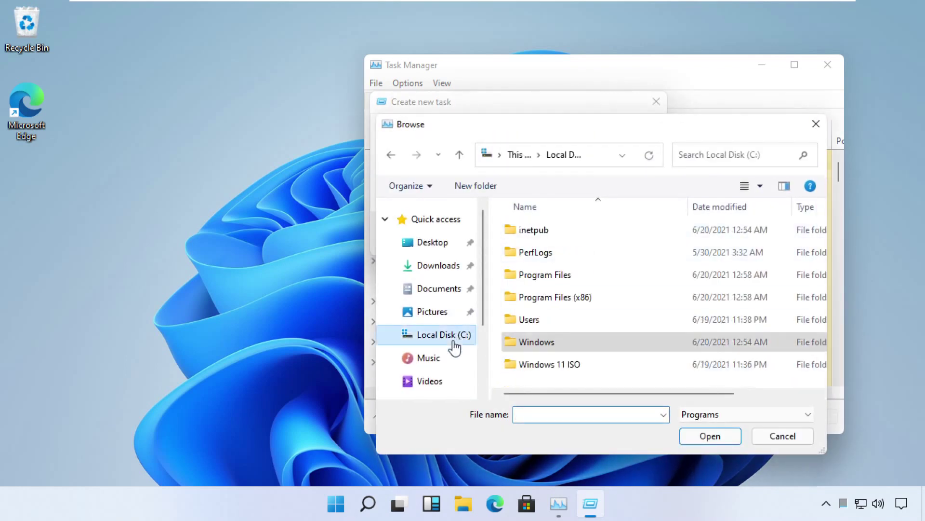
pyautogui.doubleClick(545, 342)
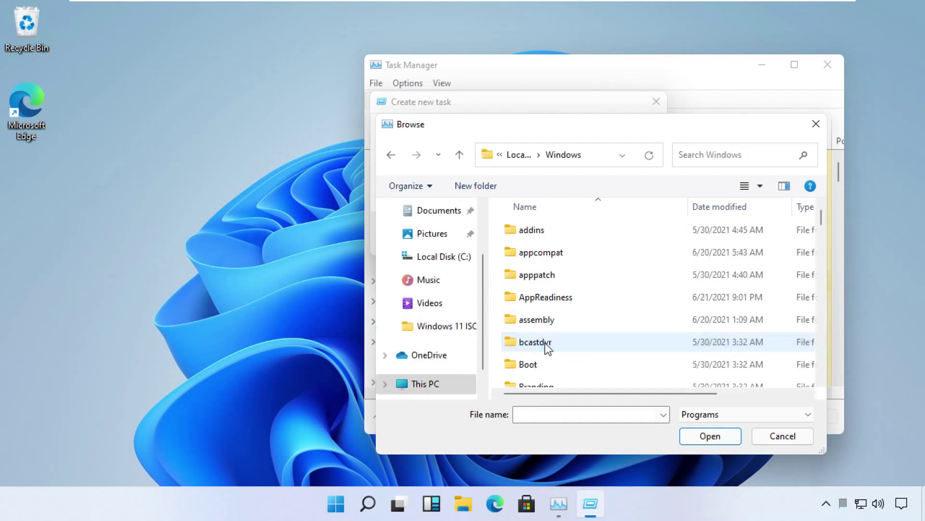
pyautogui.write('sys')
pyautogui.click(563, 259)
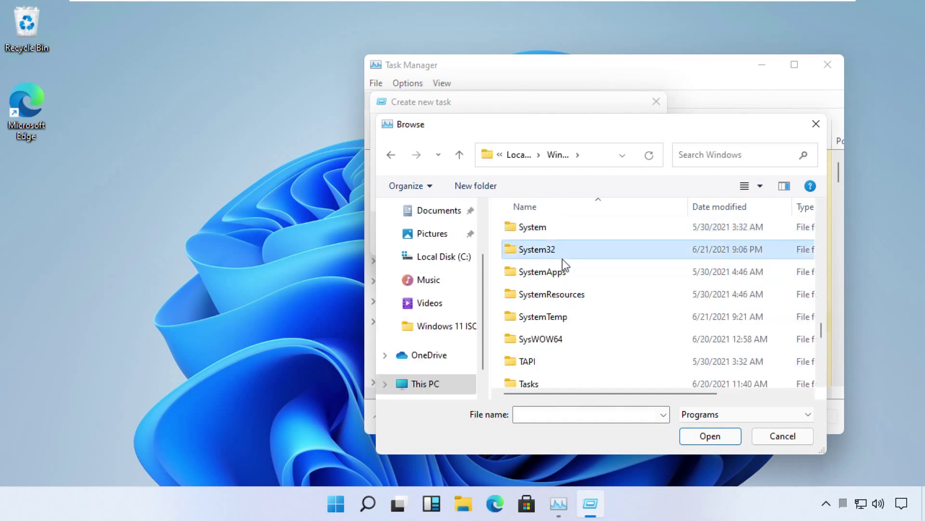
pyautogui.doubleClick(563, 259)
pyautogui.write('appr')
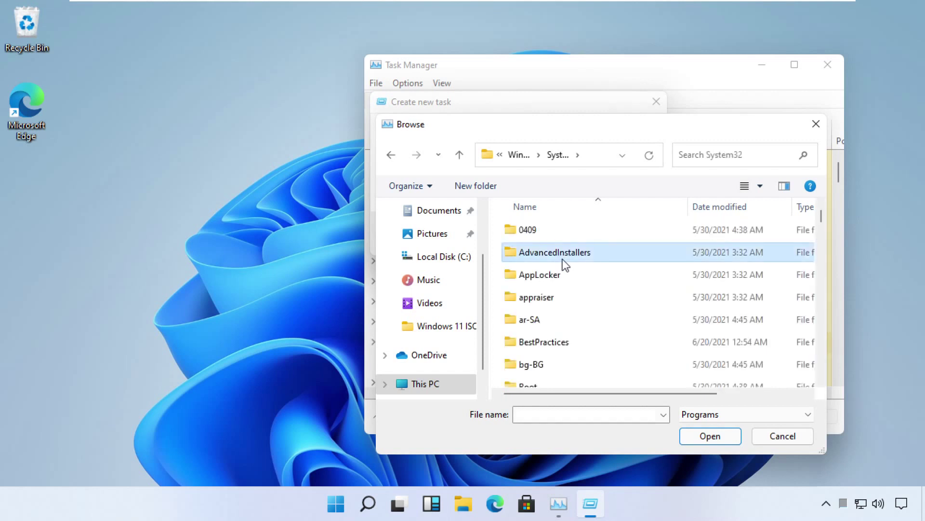
pyautogui.write('cmd')
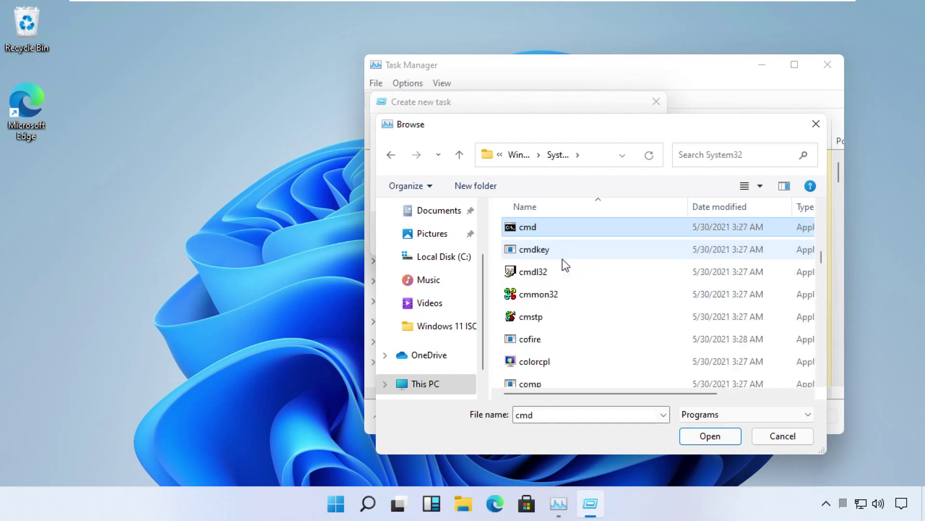
pyautogui.click(595, 234)
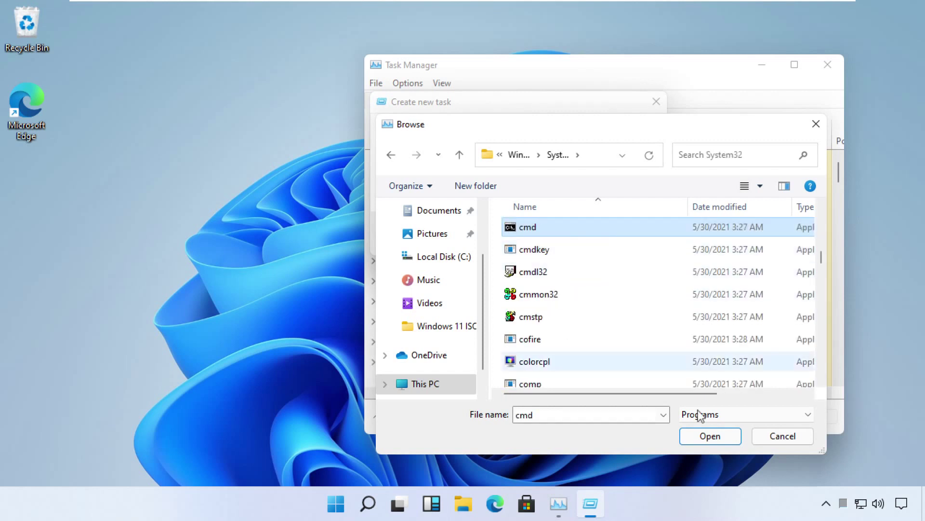
pyautogui.click(706, 436)
pyautogui.click(705, 438)
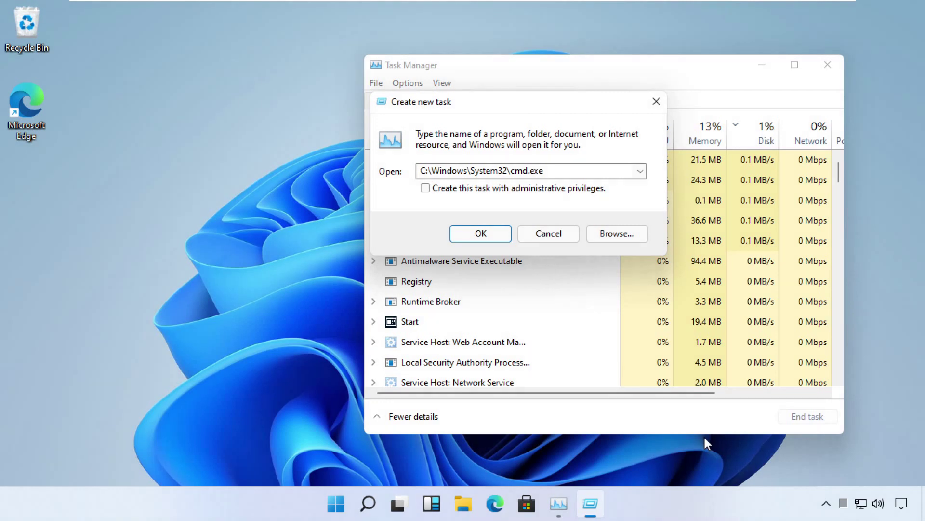
# Launch cmd.exe with administrative privileges and move the console window lower right.
pyautogui.click(426, 188)
pyautogui.click(462, 232)
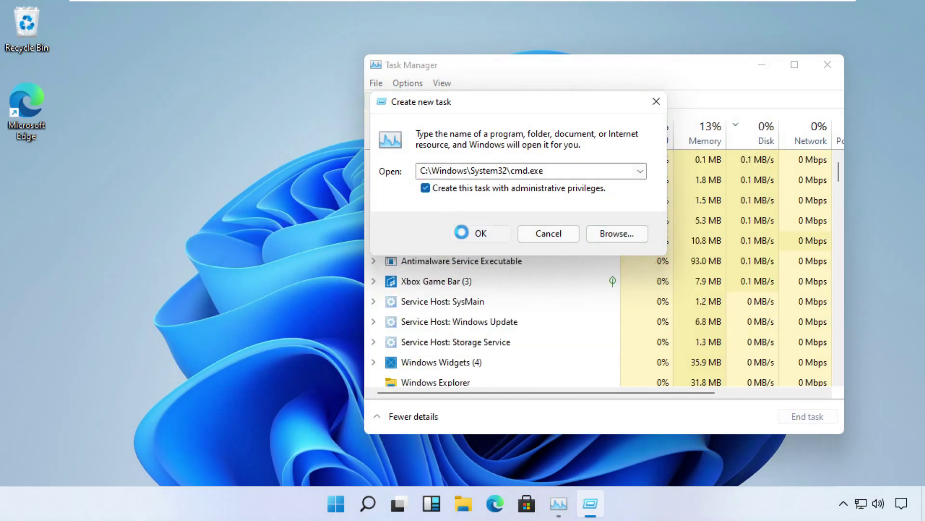
pyautogui.moveTo(366, 59); pyautogui.dragTo(467, 88)
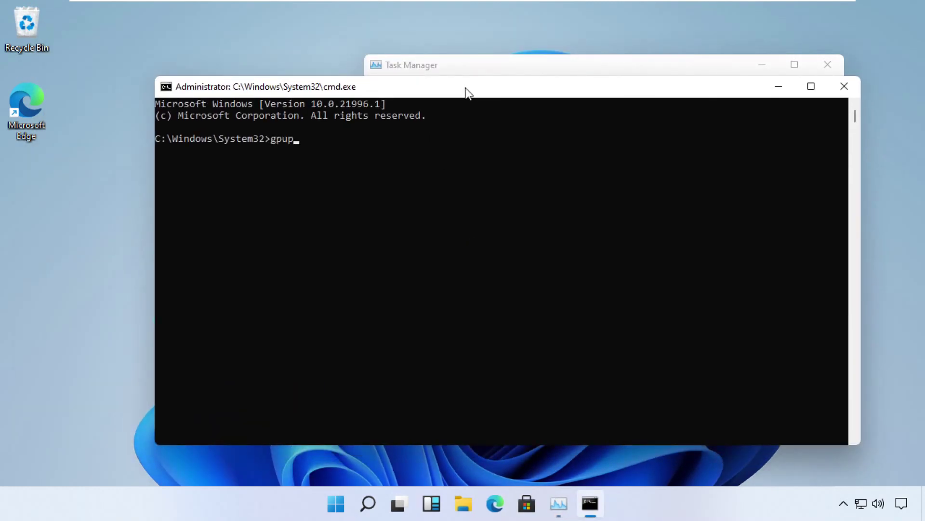
# Run gpupdate to refresh computer and user policies, then clear the console with cls.
pyautogui.press('Return')
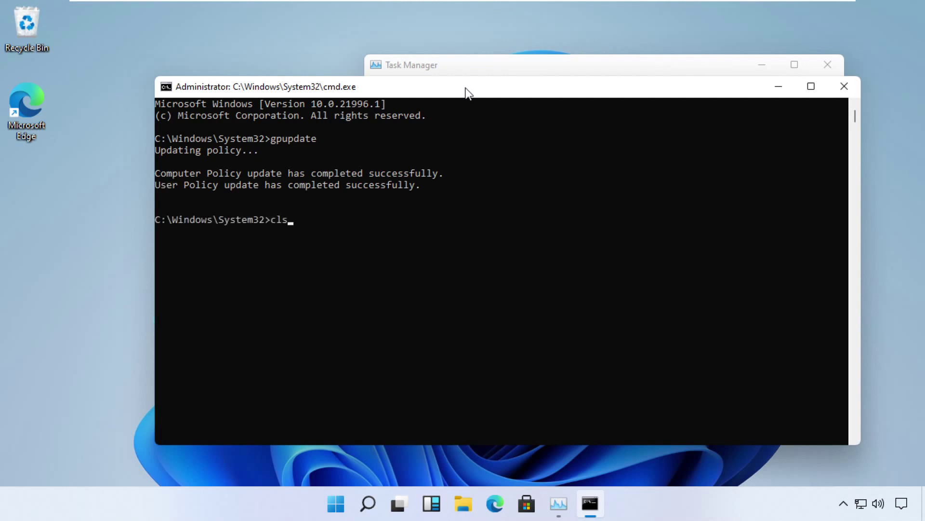
pyautogui.press('Return')
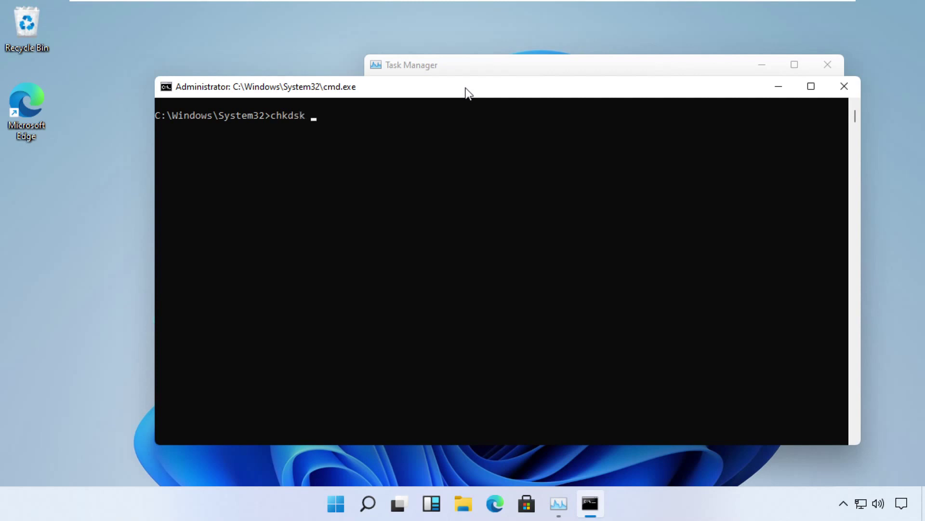
# Scan drive C: with chkdsk c:, then exit the Command Prompt.
pyautogui.press('Return')
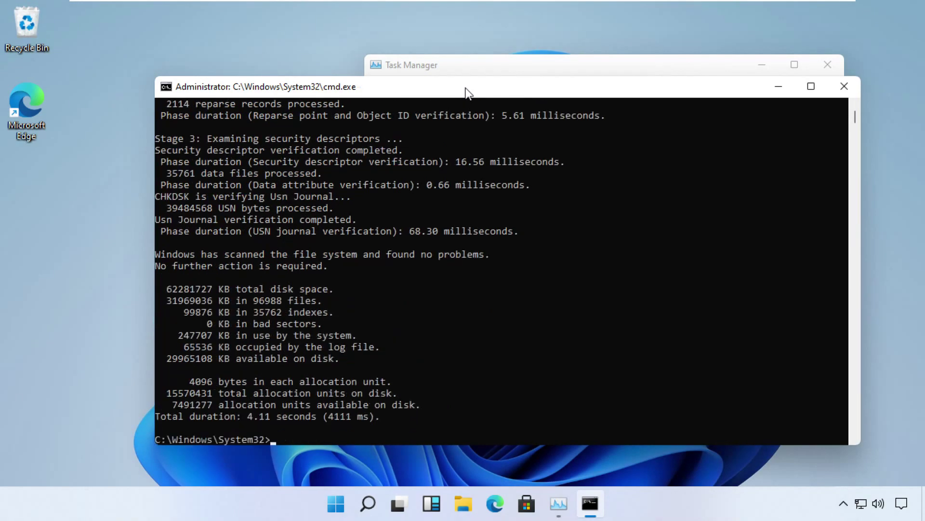
pyautogui.write('exit')
pyautogui.press('Return')
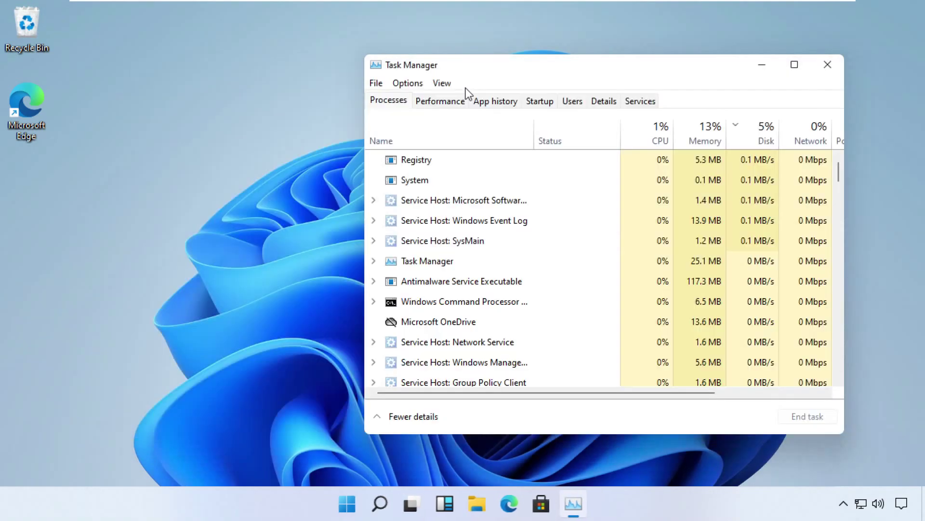
# Close Task Manager and launch Registry Editor as administrator by searching for REGEDIT.
pyautogui.click(825, 67)
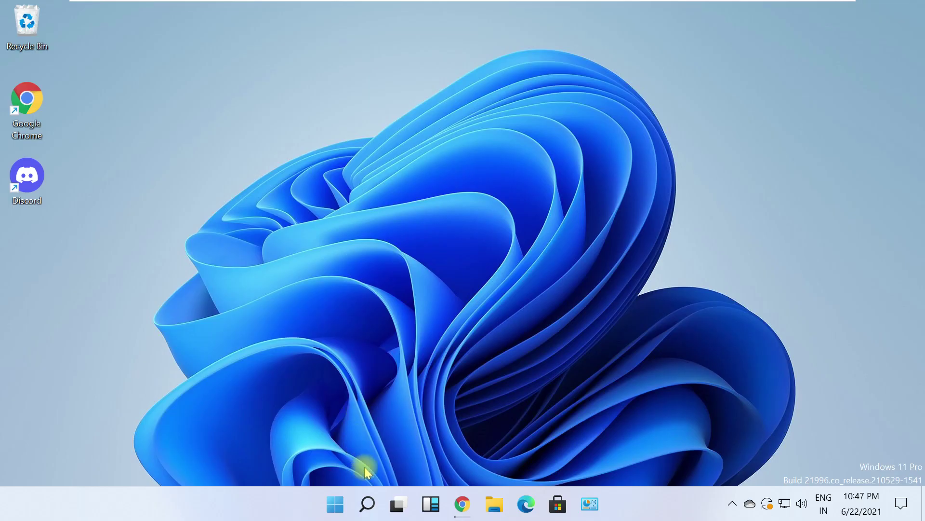
pyautogui.click(367, 501)
pyautogui.write('REGEDIT')
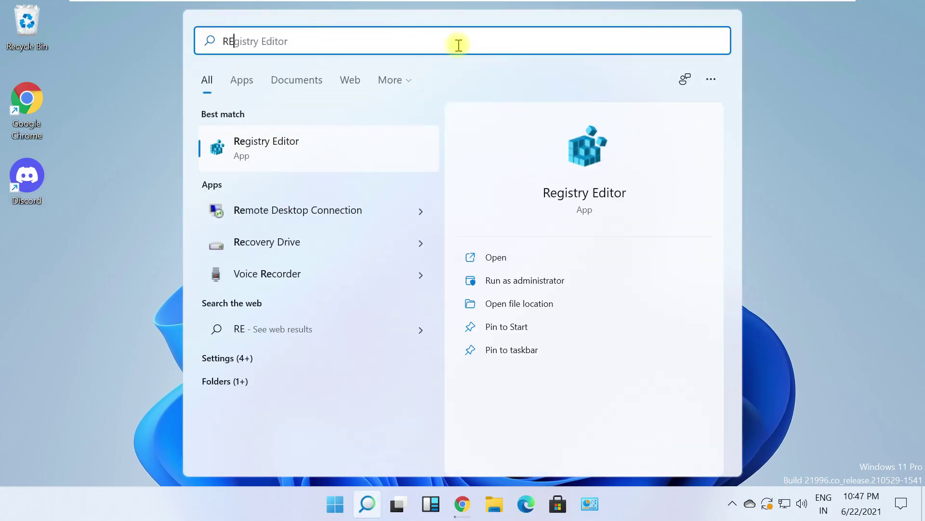
pyautogui.click(343, 141)
pyautogui.click(351, 341)
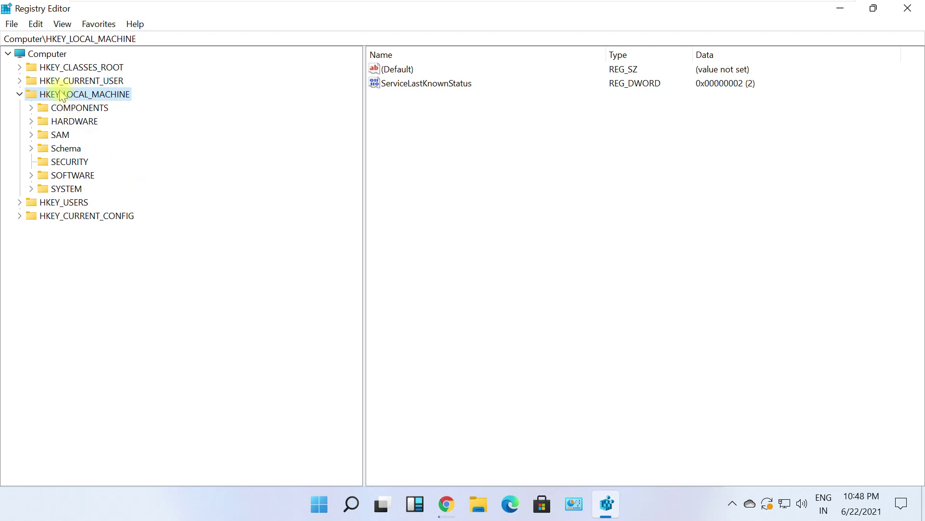
# Expand HKEY_LOCAL_MACHINE > SOFTWARE > Microsoft > Windows in the registry tree.
pyautogui.click(66, 179)
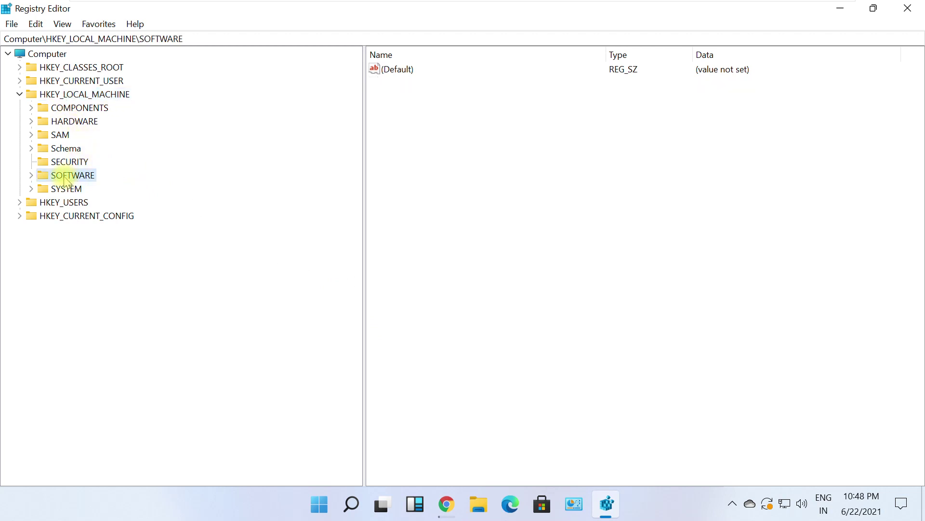
pyautogui.click(30, 175)
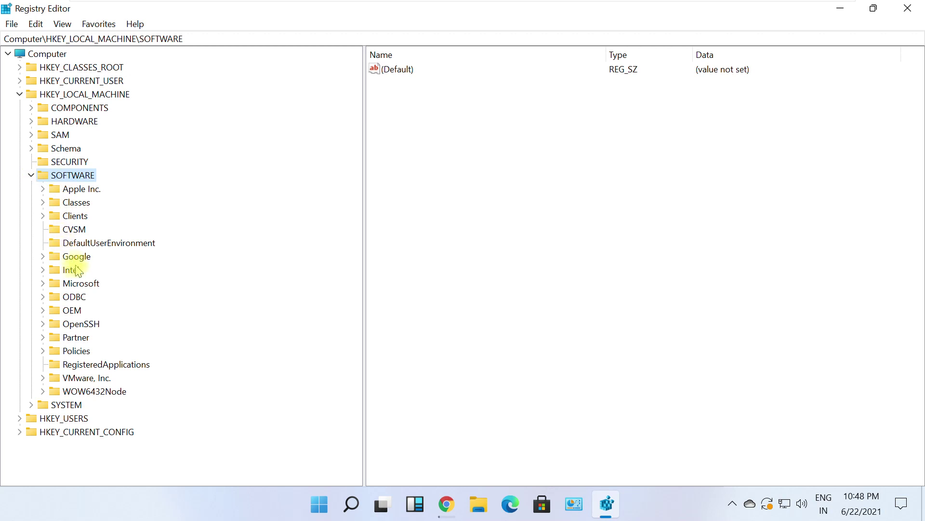
pyautogui.click(77, 283)
pyautogui.click(42, 283)
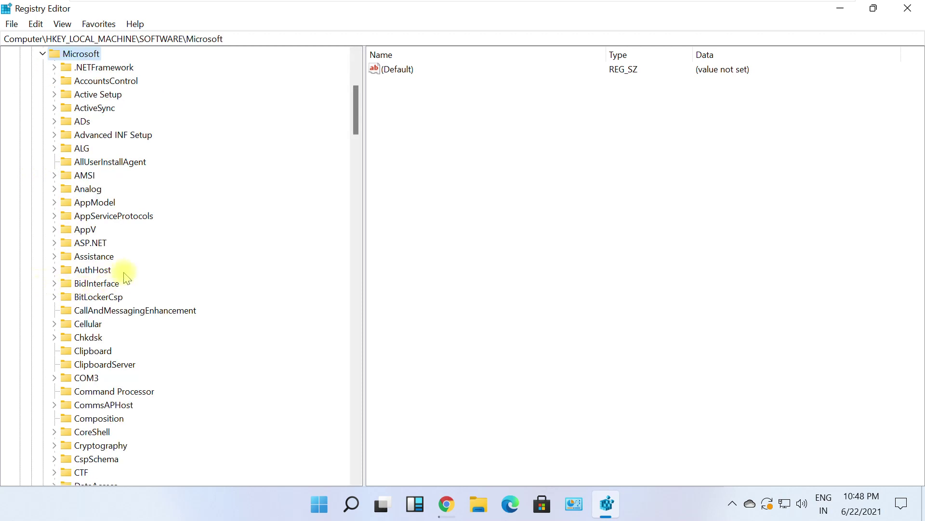
pyautogui.scroll(-20, 161, 334)
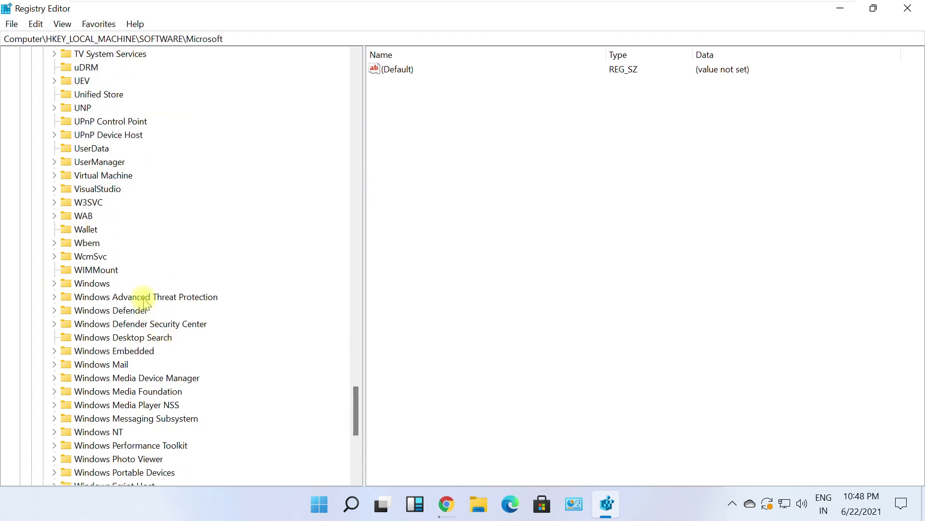
pyautogui.click(102, 285)
pyautogui.click(55, 285)
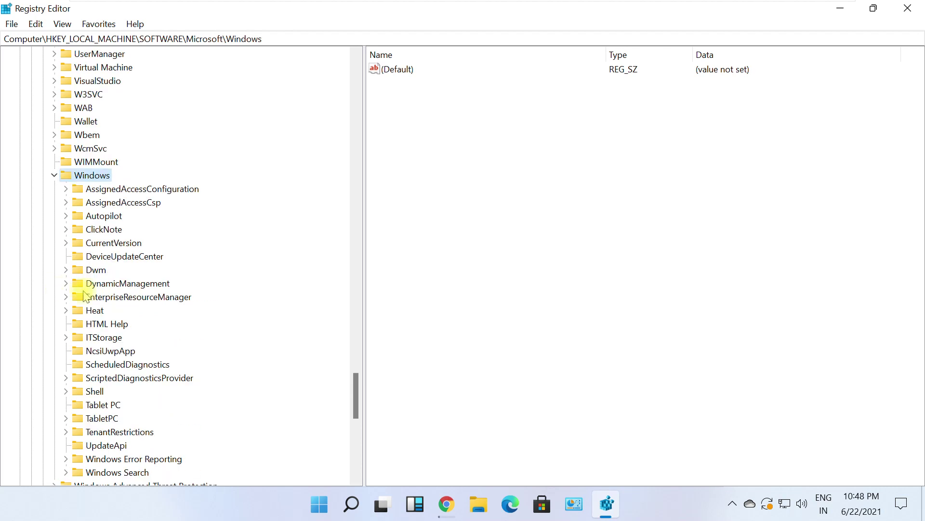
pyautogui.scroll(-2, 186, 295)
pyautogui.scroll(3, 187, 296)
pyautogui.scroll(1, 188, 297)
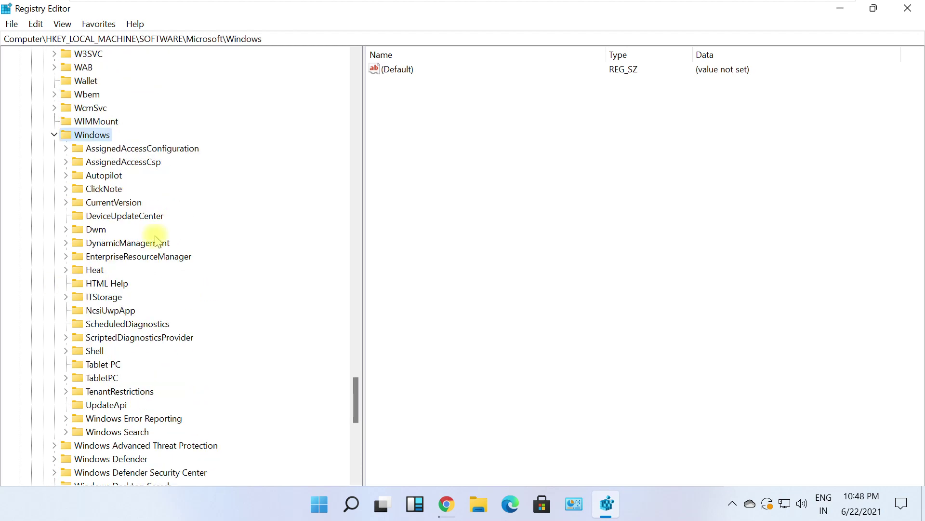
pyautogui.rightClick(80, 138)
# Create a new key named 'windows update' under Microsoft\Windows.
pyautogui.moveTo(103, 160)
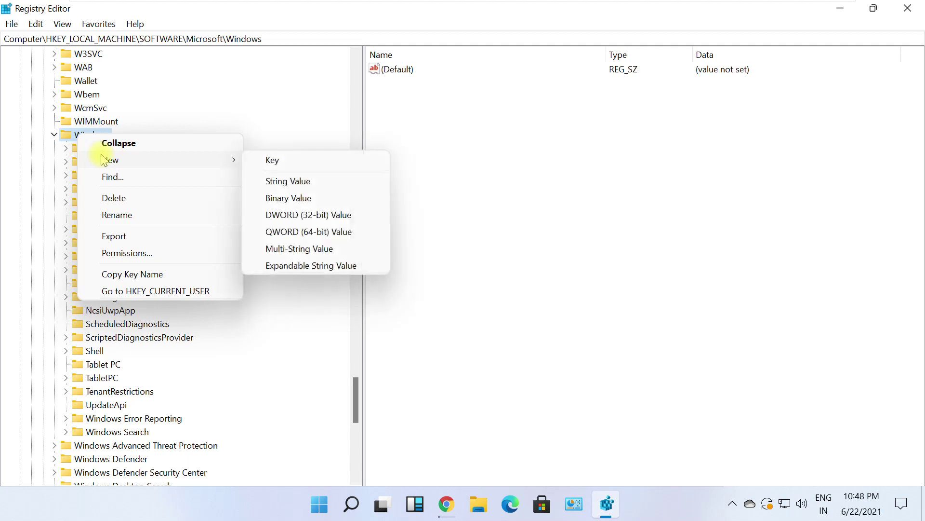
pyautogui.click(273, 162)
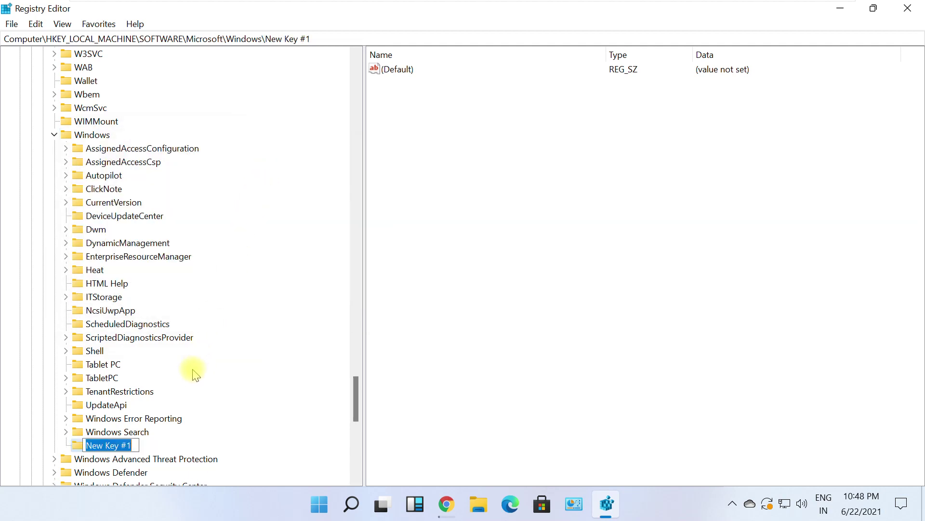
pyautogui.write('windows upda')
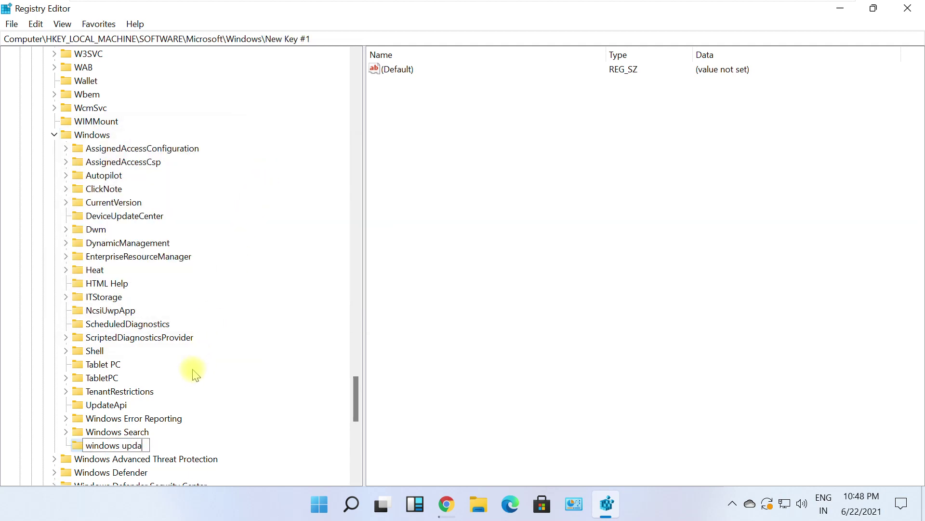
pyautogui.write('te')
pyautogui.press('Return')
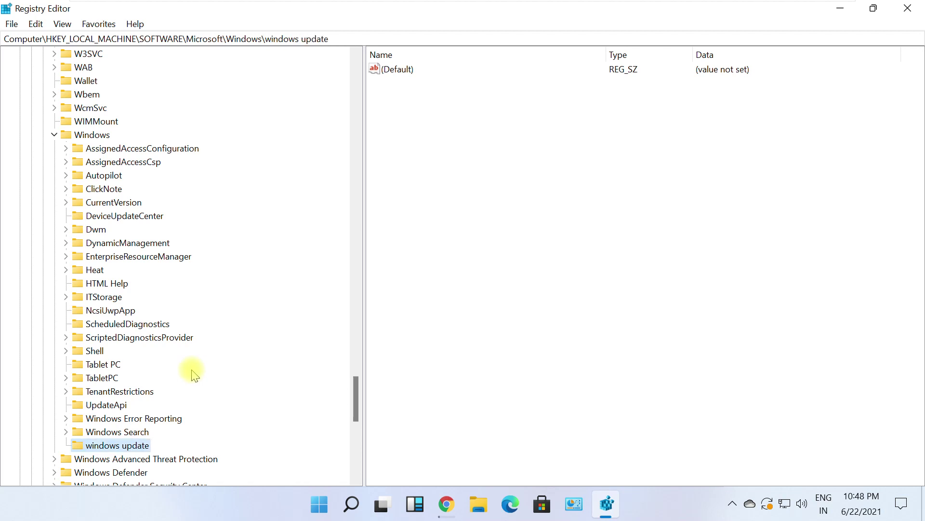
# Add a subkey named 'AU' inside the 'windows update' key.
pyautogui.scroll(-3, 191, 374)
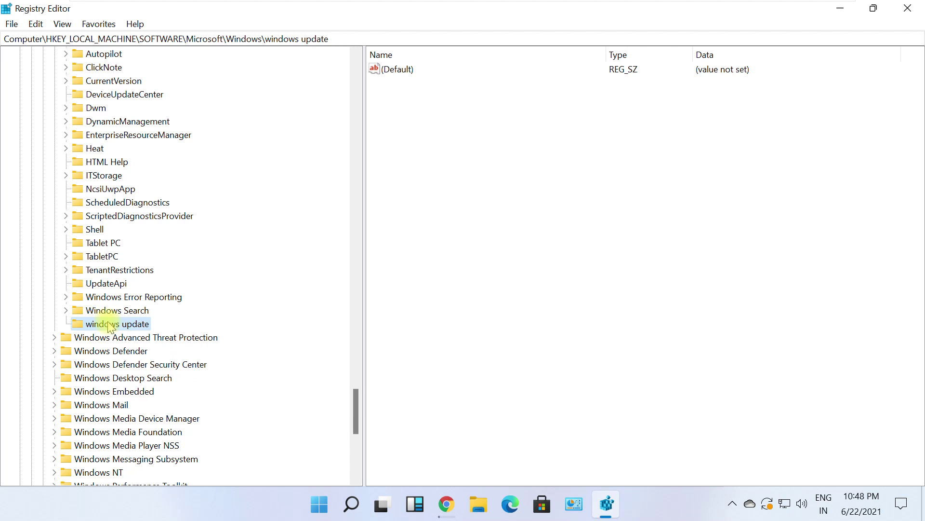
pyautogui.rightClick(110, 326)
pyautogui.moveTo(140, 347)
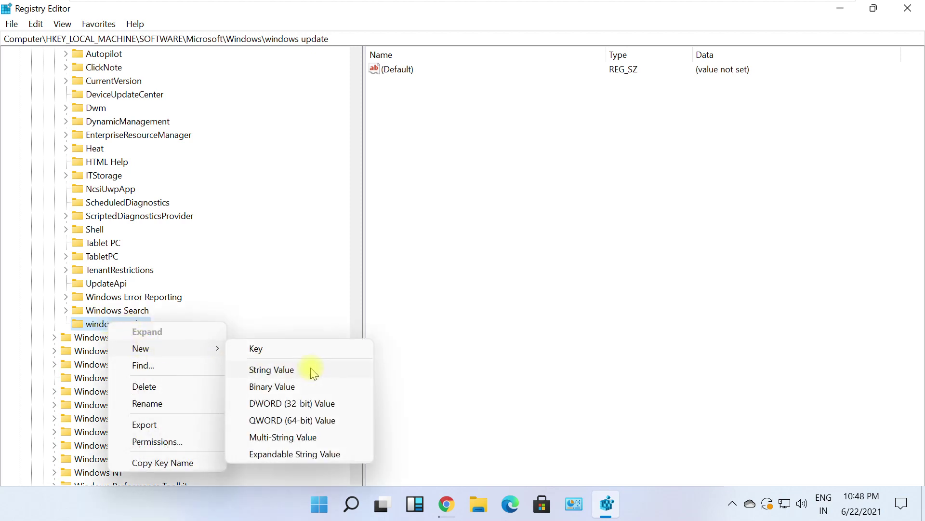
pyautogui.click(300, 350)
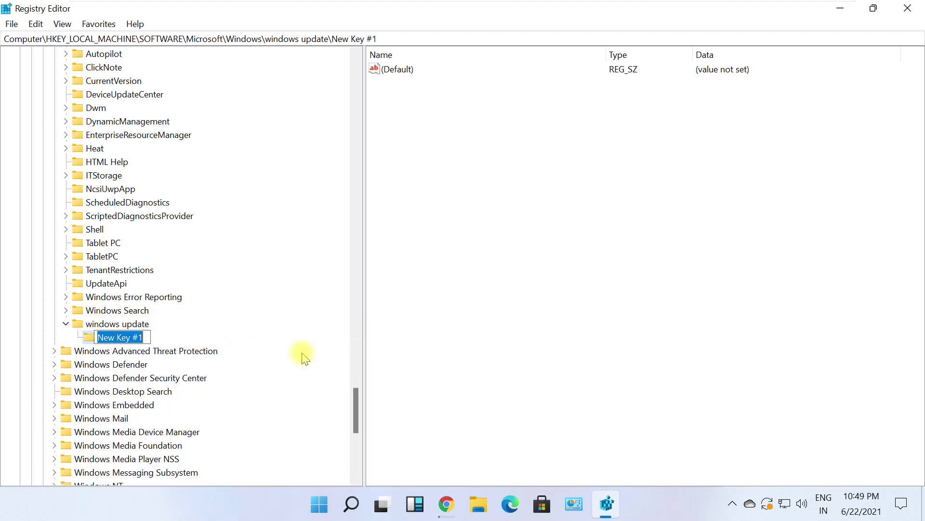
pyautogui.write('AU')
pyautogui.press('Return')
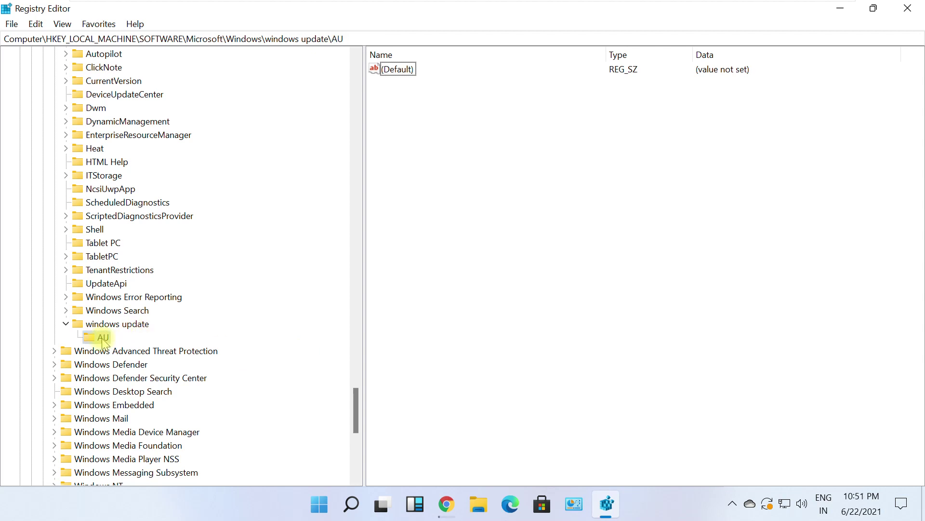
pyautogui.rightClick(105, 337)
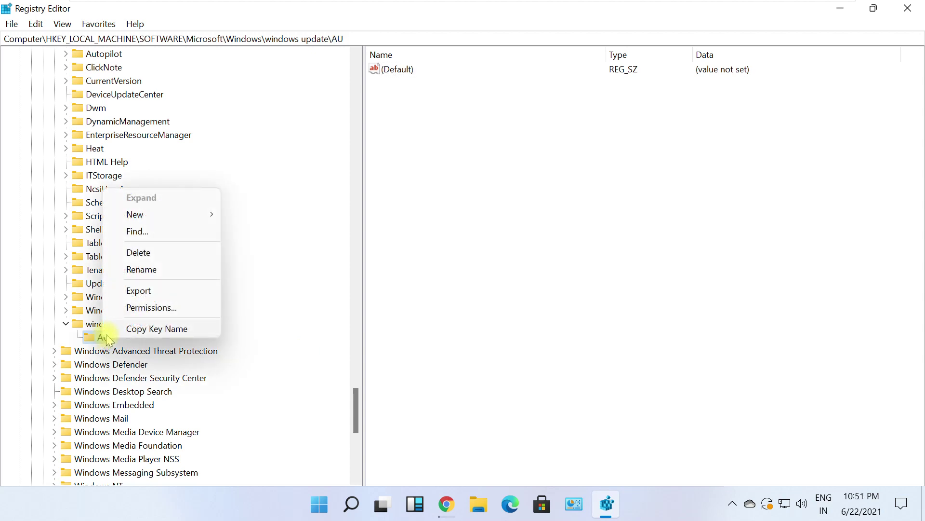
# Add a QWORD (64-bit) value named NoAutorebootWithLoggedOnUser to the AU key.
pyautogui.moveTo(201, 215)
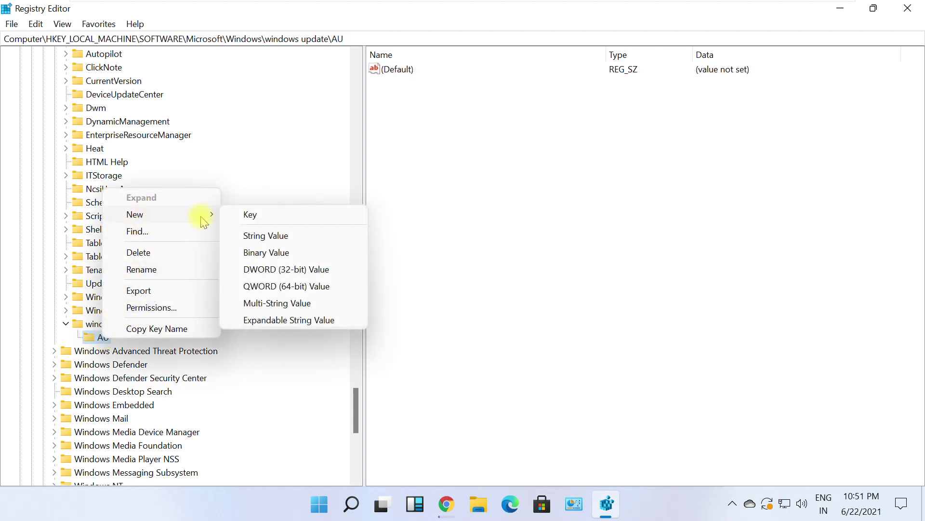
pyautogui.click(310, 288)
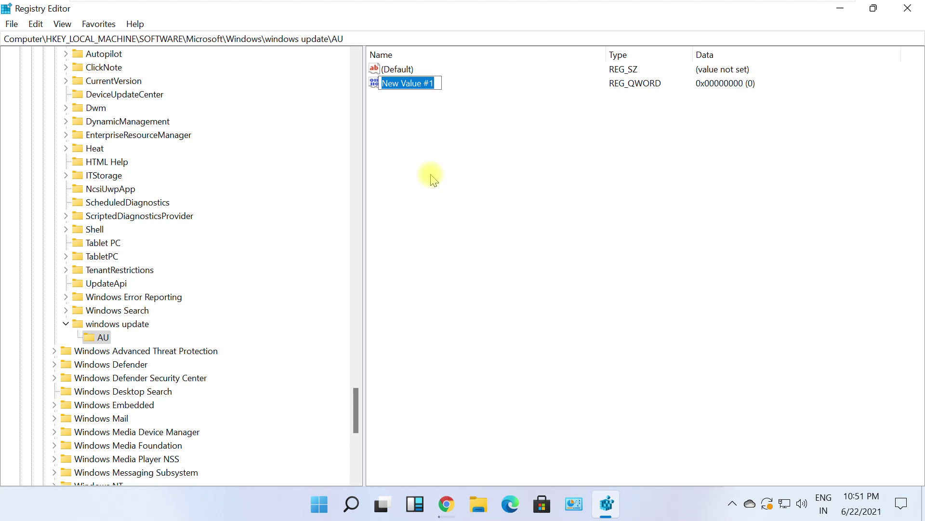
pyautogui.write('NoAuto')
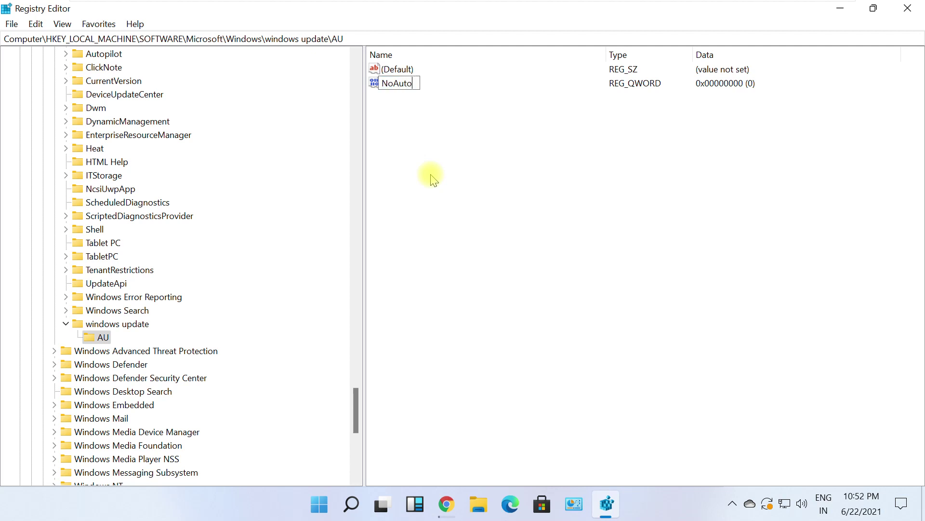
pyautogui.write('rebootWithLoggedOnUser')
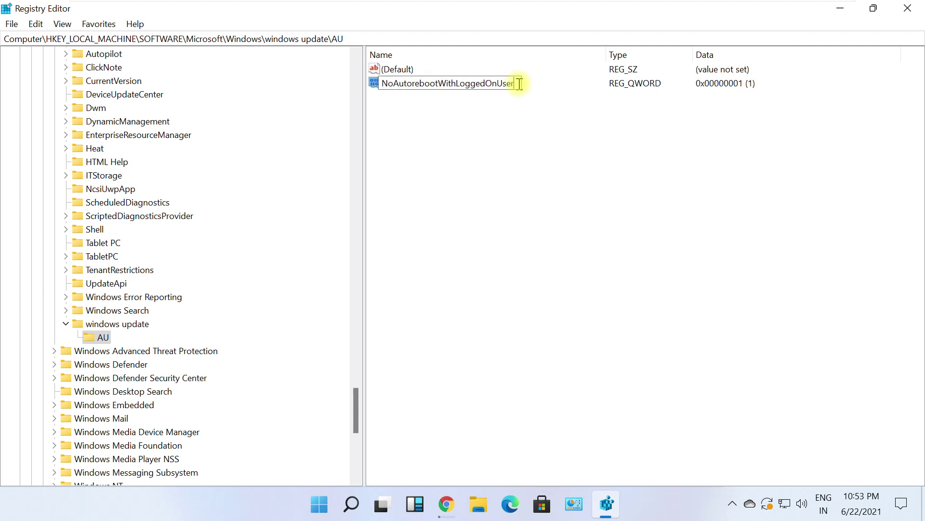
pyautogui.press('Return')
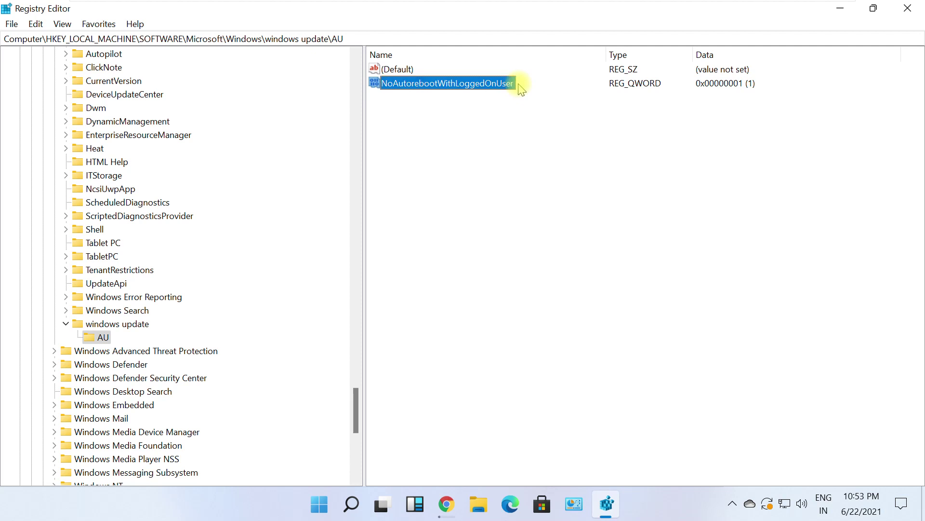
# Set NoAutorebootWithLoggedOnUser's data to 1 and close Registry Editor.
pyautogui.rightClick(498, 85)
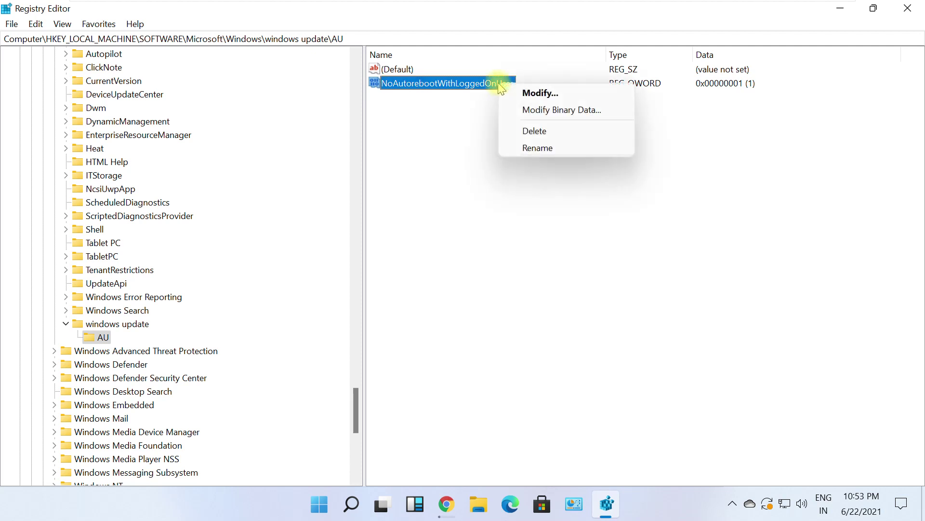
pyautogui.click(518, 91)
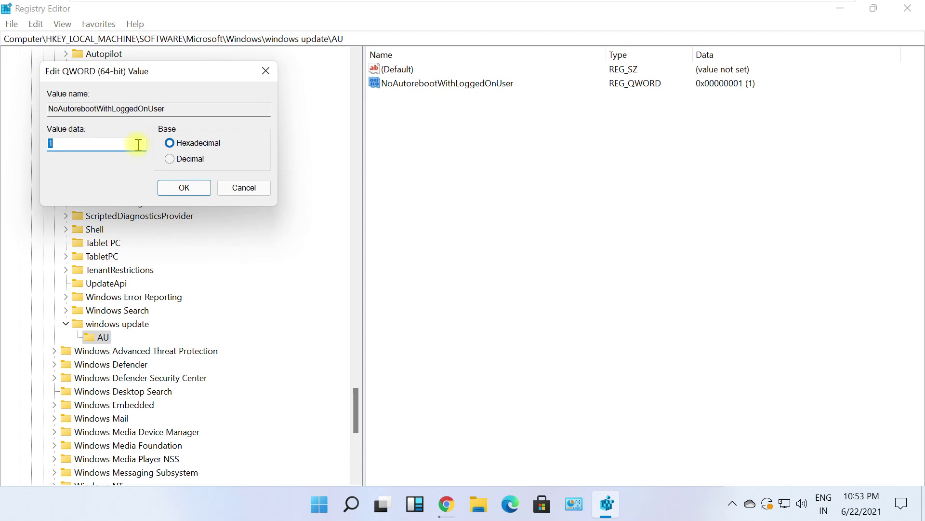
pyautogui.write('1')
pyautogui.click(184, 187)
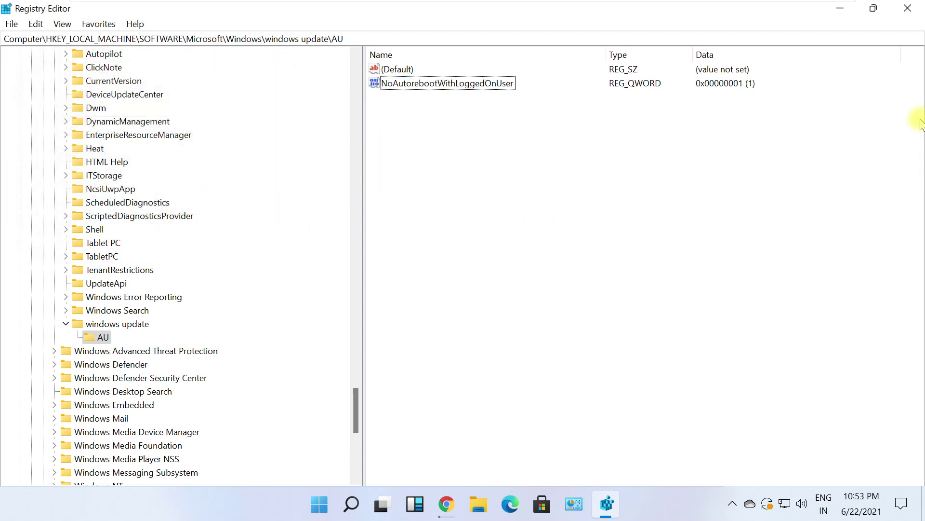
pyautogui.click(908, 8)
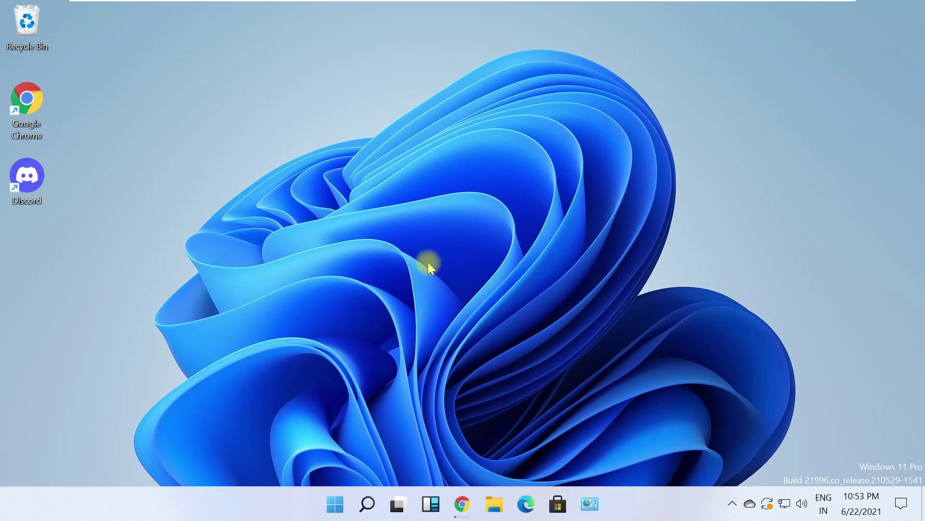